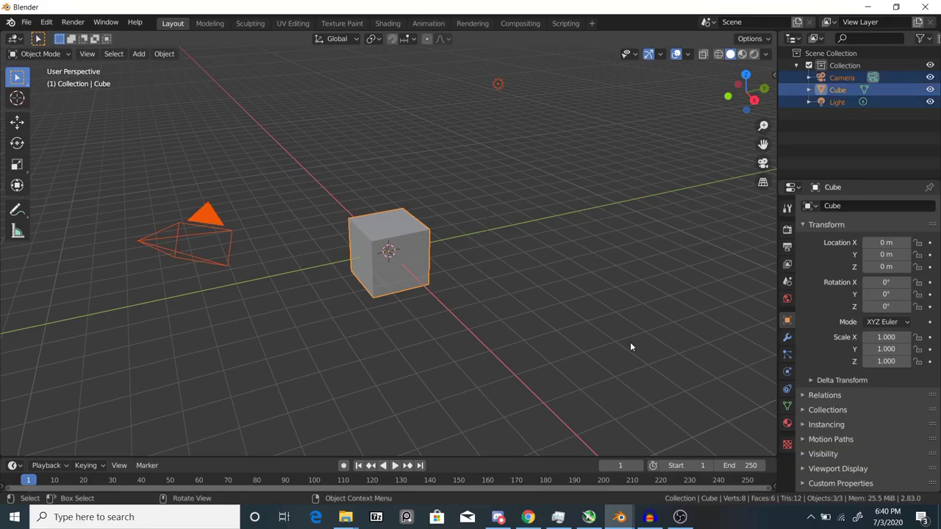
# - Delete the default camera, cube and light, and add a new cube mesh to the empty scene
pyautogui.press('x')
pyautogui.press('Return')
pyautogui.hotkey('shift', 'a')
pyautogui.moveTo(495, 257)
pyautogui.click(551, 268)
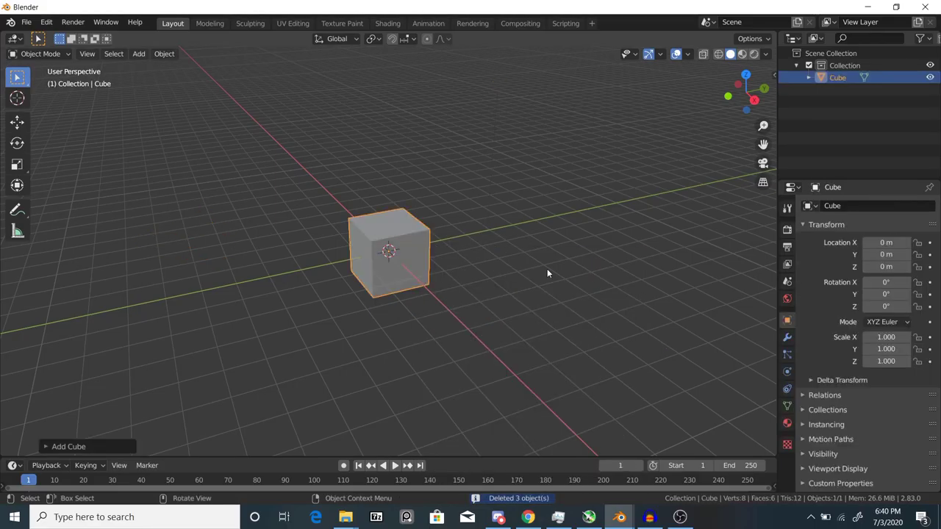
# - In the front orthographic view, move the cube's mesh up 1 m along Z relative to its origin in Edit Mode
pyautogui.press('KP_5')
pyautogui.press('KP_7')
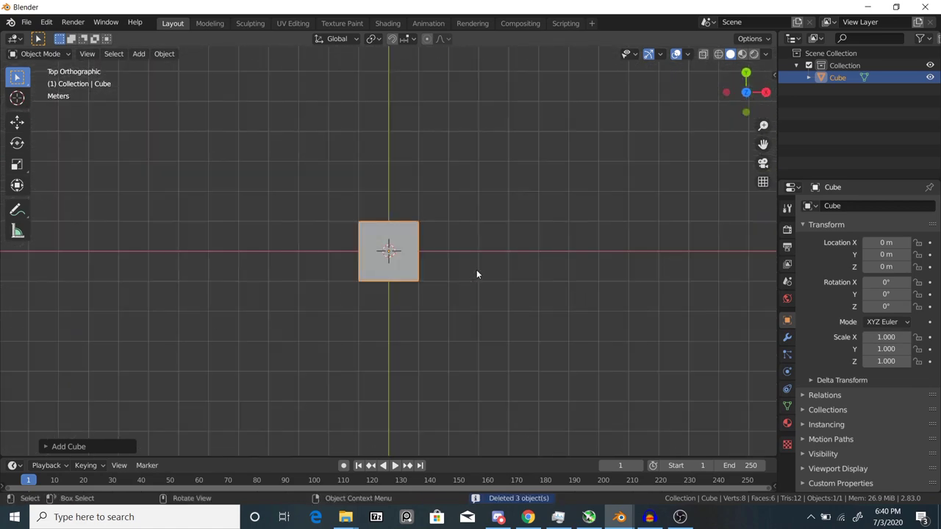
pyautogui.press('KP_1')
pyautogui.press('Tab')
pyautogui.press('g')
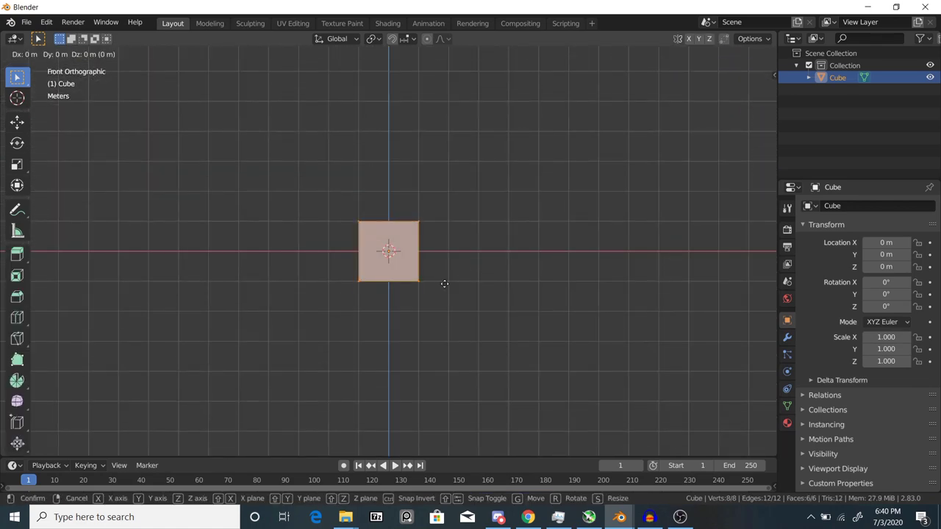
pyautogui.press('z')
pyautogui.press('1')
pyautogui.press('Return')
pyautogui.moveTo(443, 275); pyautogui.dragTo(545, 295, button='middle')
pyautogui.press('Tab')
# - Rotate the cube object 90 degrees about the X axis
pyautogui.press('r')
pyautogui.press('x')
pyautogui.press('9')
pyautogui.press('0')
pyautogui.press('Return')
# - Scale the cube by a factor of 6 along the Y axis to form a long block
pyautogui.press('s')
pyautogui.press('y')
pyautogui.press('6')
pyautogui.press('Return')
pyautogui.moveTo(550, 310); pyautogui.dragTo(618, 302, button='middle')
pyautogui.scroll(-4, 516, 329)
pyautogui.scroll(6, 554, 308)
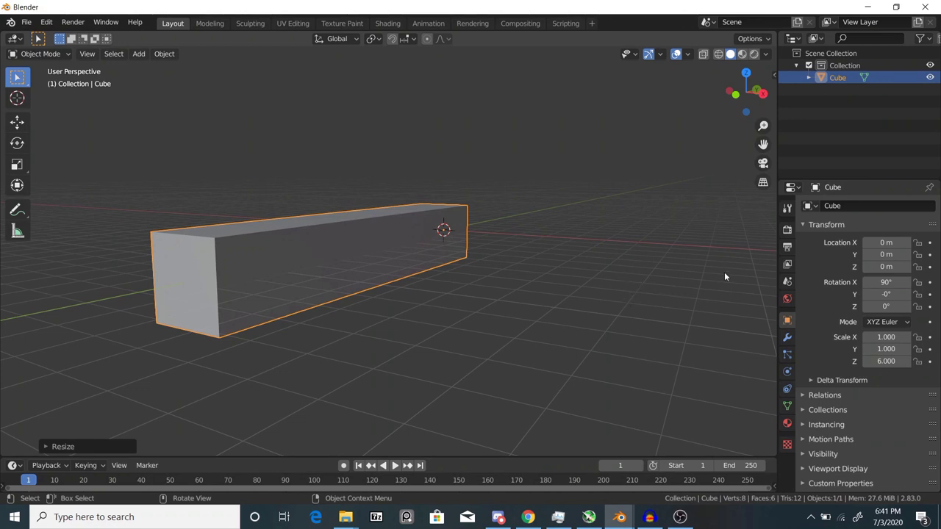
# - Set the render engine to Cycles on GPU Compute and enable Adaptive Sampling
pyautogui.click(788, 228)
pyautogui.click(875, 210)
pyautogui.click(871, 247)
pyautogui.click(884, 237)
pyautogui.click(882, 263)
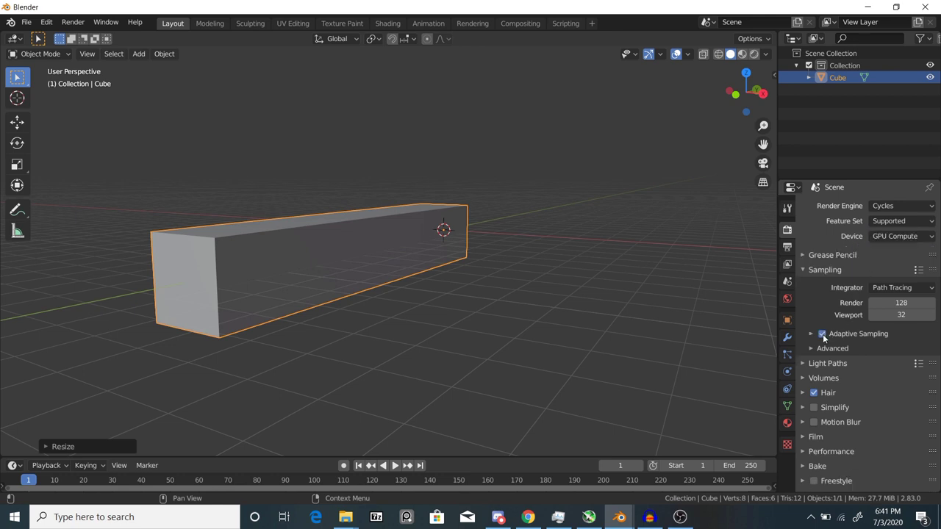
# - Set the world background color to black
pyautogui.click(787, 298)
pyautogui.click(892, 278)
pyautogui.moveTo(917, 180); pyautogui.dragTo(917, 192)
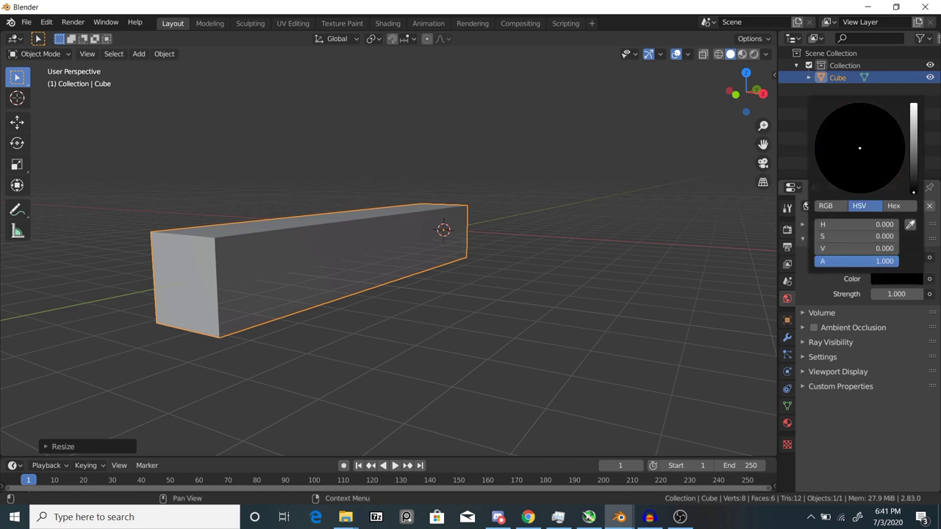
# - Split the 3D viewport vertically and turn the new area into a Shader Editor
pyautogui.moveTo(3, 37); pyautogui.dragTo(301, 82)
pyautogui.click(10, 41)
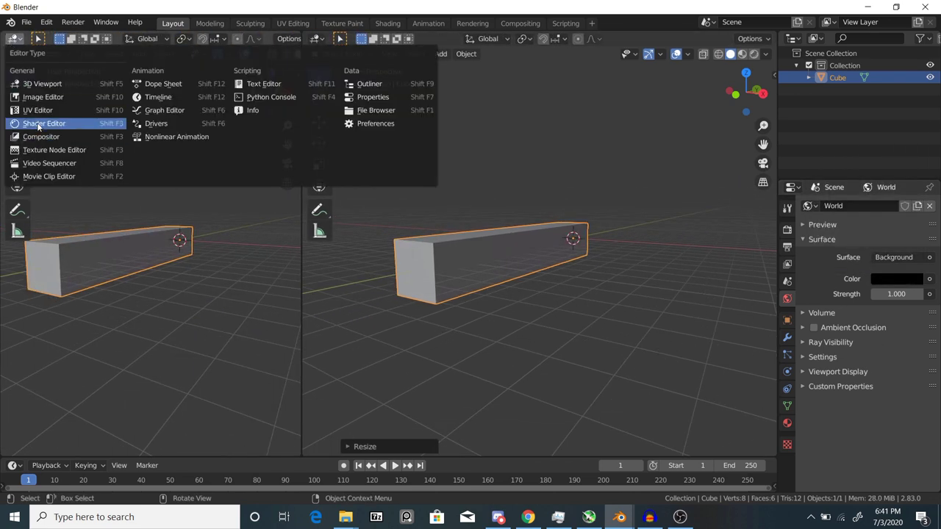
pyautogui.click(37, 125)
# - Give the cube a material named FIREEEEE and connect a Principled Volume node to the Material Output's Volume input
pyautogui.click(786, 422)
pyautogui.click(835, 245)
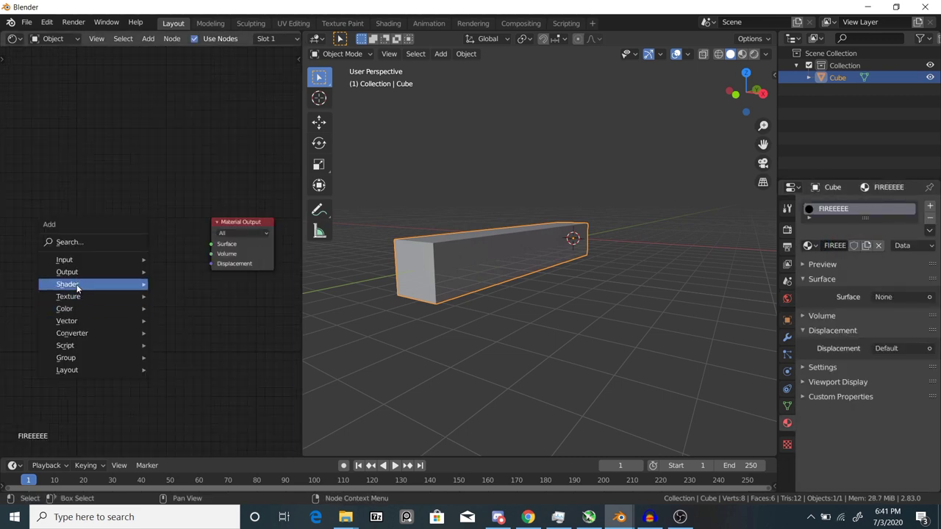
pyautogui.moveTo(78, 286)
pyautogui.click(210, 177)
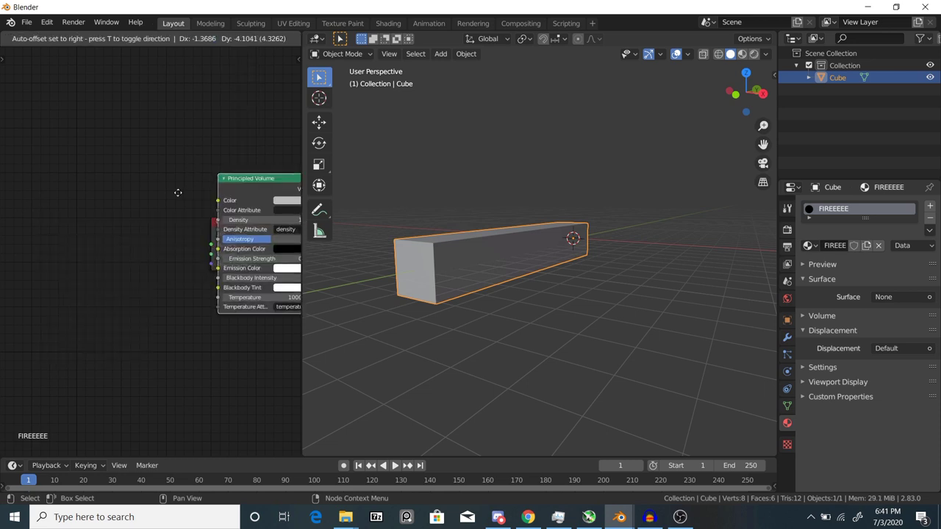
pyautogui.click(24, 215)
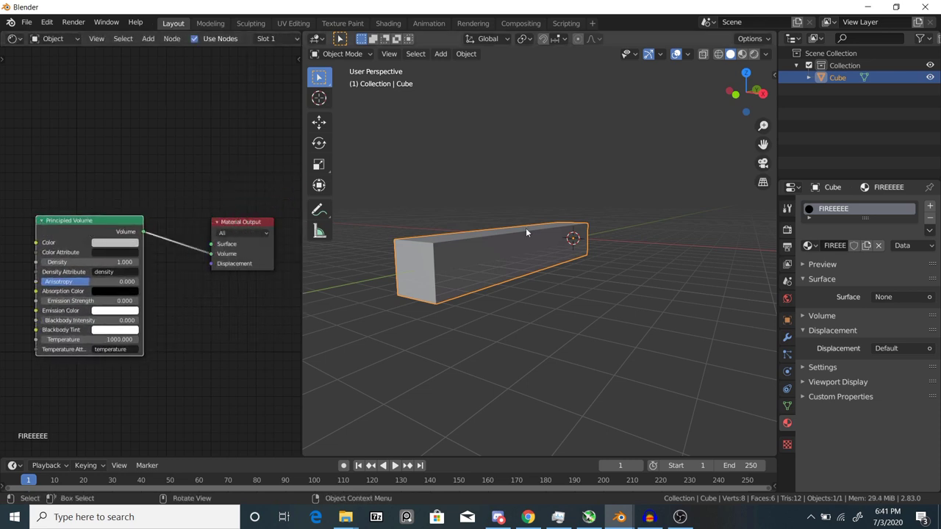
# - Switch the viewport to rendered shading and preview a new Gradient Texture with a Mapping node, set to Spherical
pyautogui.press('z')
pyautogui.click(541, 135)
pyautogui.moveTo(16, 247); pyautogui.dragTo(175, 219, button='middle')
pyautogui.hotkey('shift', 'a')
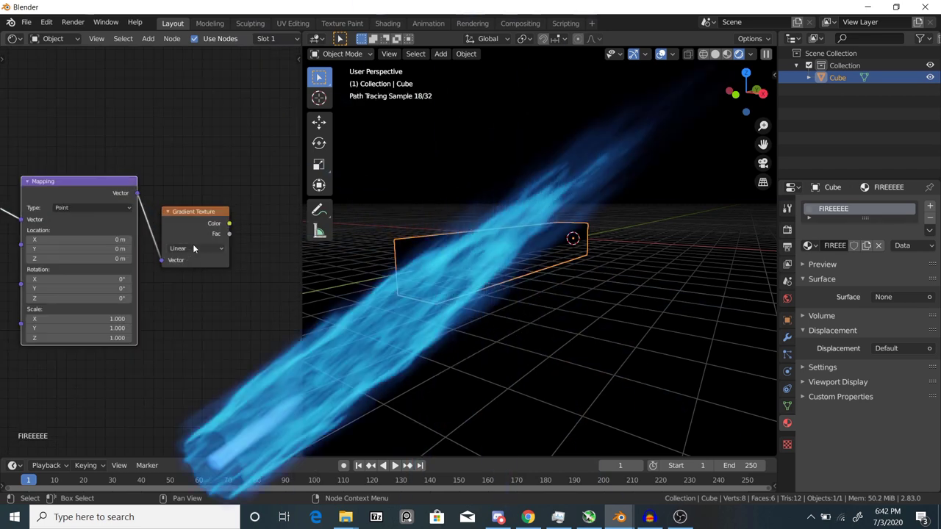
pyautogui.keyDown('ctrl'); pyautogui.keyDown('shift'); pyautogui.click(193, 244); pyautogui.keyUp('shift'); pyautogui.keyUp('ctrl')
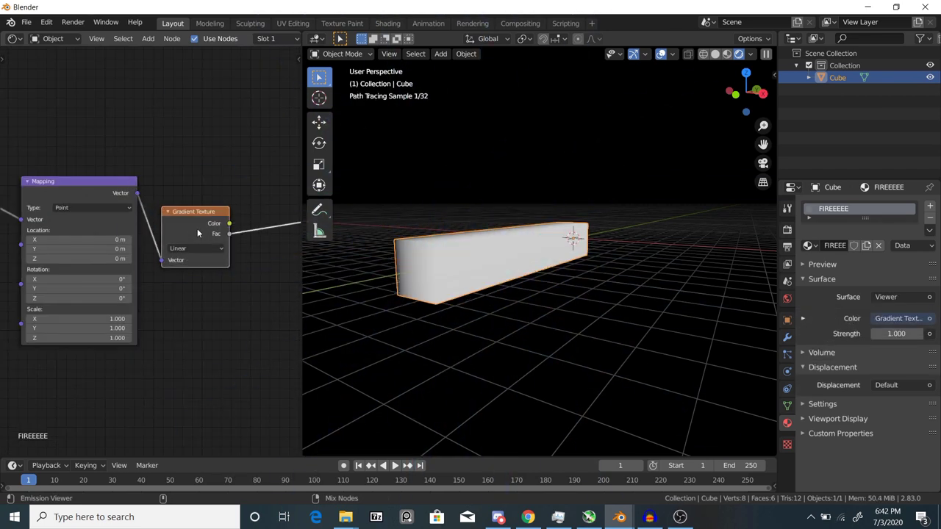
pyautogui.moveTo(514, 281); pyautogui.dragTo(513, 281, button='middle')
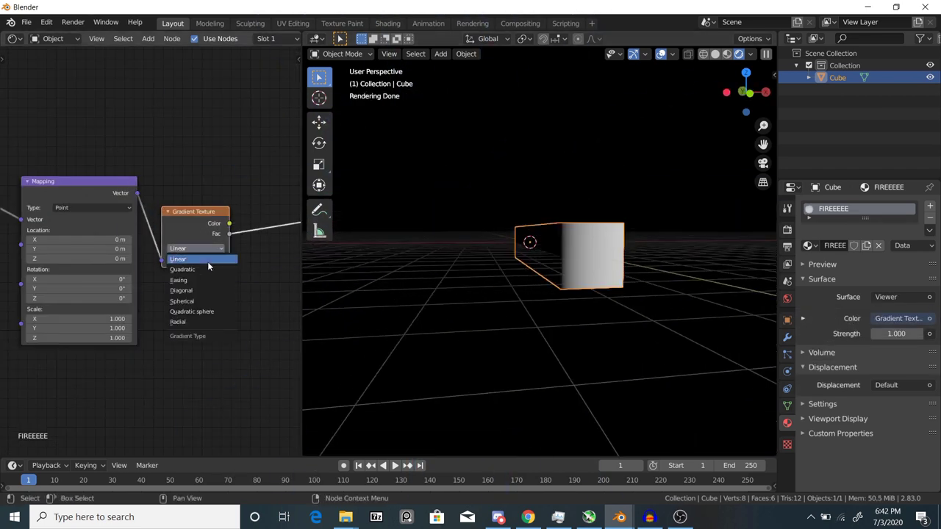
pyautogui.click(204, 301)
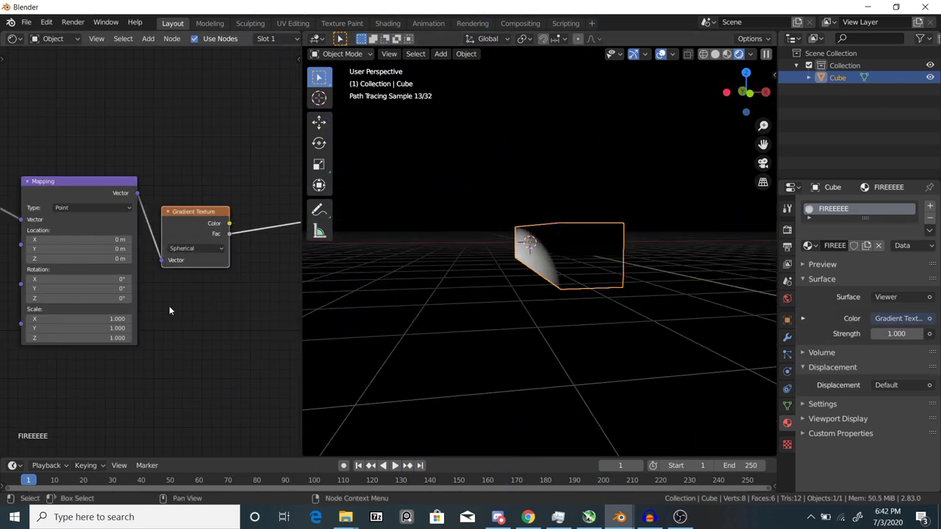
# - In the back view, center the gradient using the Mapping location and set the scale to 2 on X and Y and 0.7 on Z
pyautogui.moveTo(544, 265); pyautogui.dragTo(608, 258, button='middle')
pyautogui.press('KP_1')
pyautogui.press('ctrl+KP_1')
pyautogui.scroll(2, 607, 265)
pyautogui.scroll(3, 607, 265)
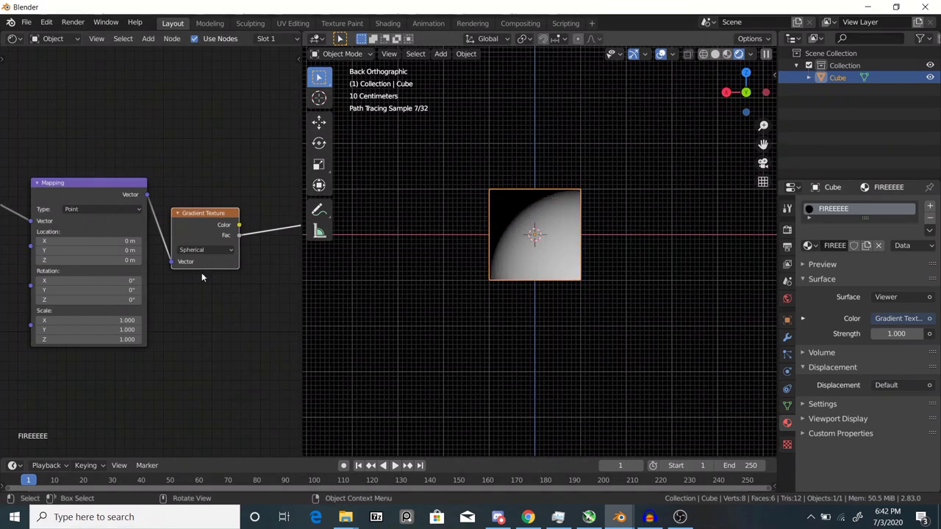
pyautogui.moveTo(79, 252); pyautogui.dragTo(131, 203, button='middle')
pyautogui.scroll(3, 131, 202)
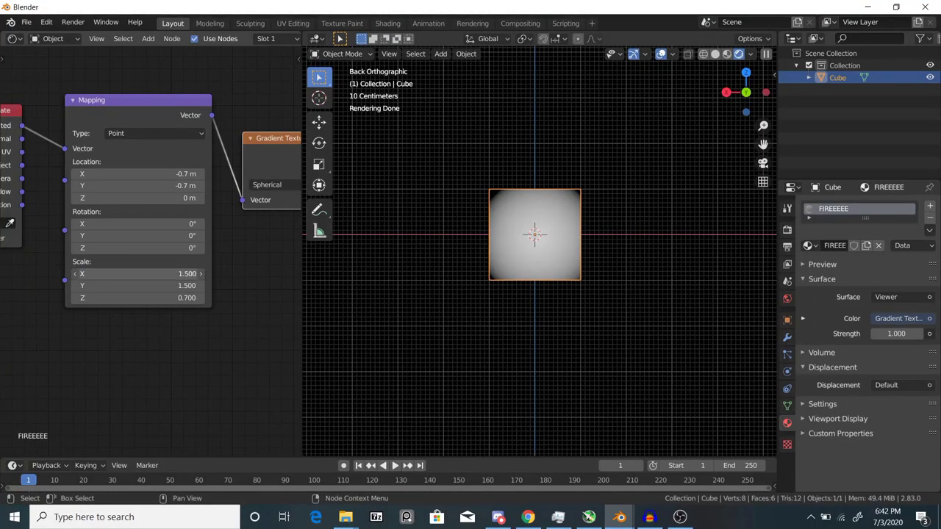
pyautogui.write('2')
pyautogui.press('Return')
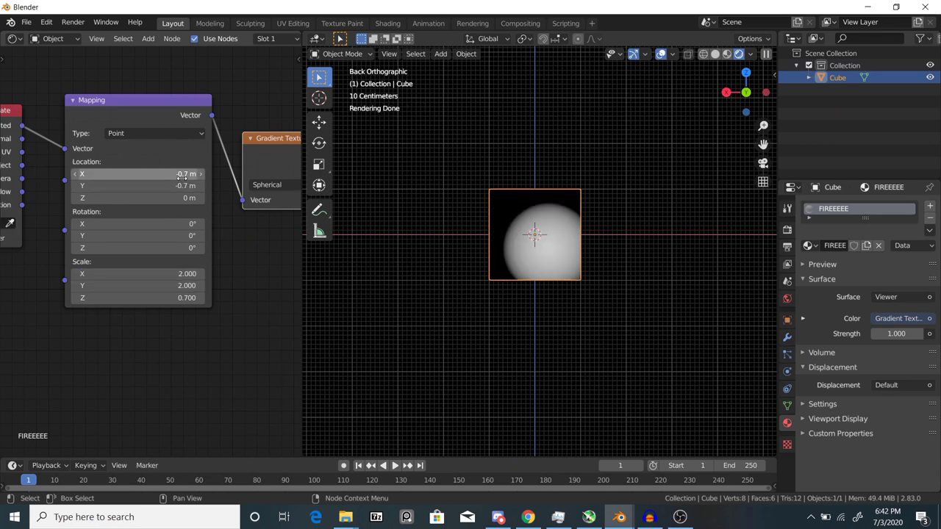
pyautogui.write('1')
pyautogui.press('Return')
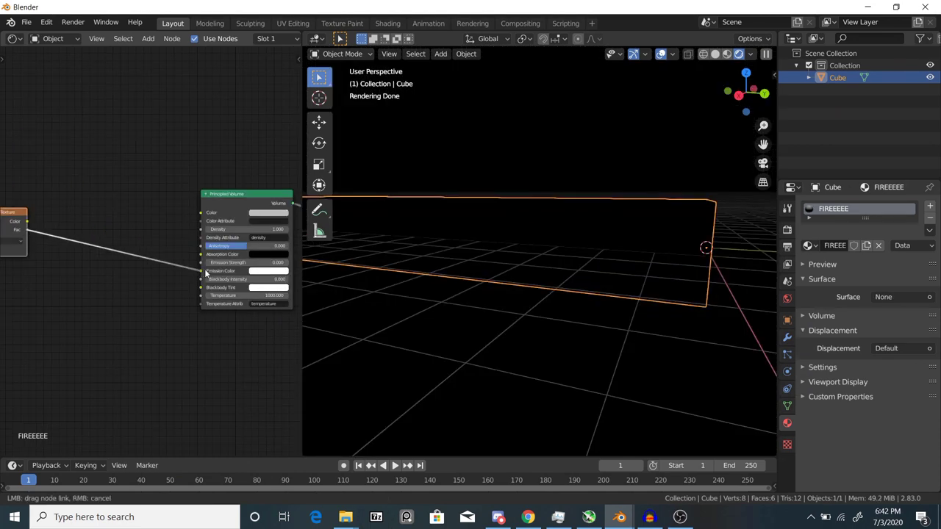
# - Connect the Gradient Texture's Fac to the Principled Volume's Emission Strength and set the density to 0
pyautogui.moveTo(198, 264); pyautogui.dragTo(201, 262)
pyautogui.moveTo(518, 272); pyautogui.dragTo(549, 277, button='middle')
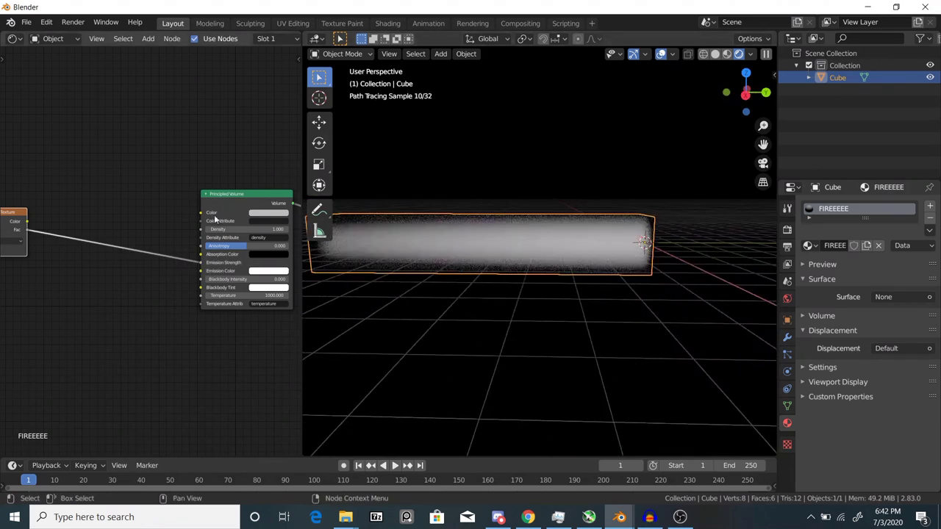
pyautogui.scroll(2, 230, 229)
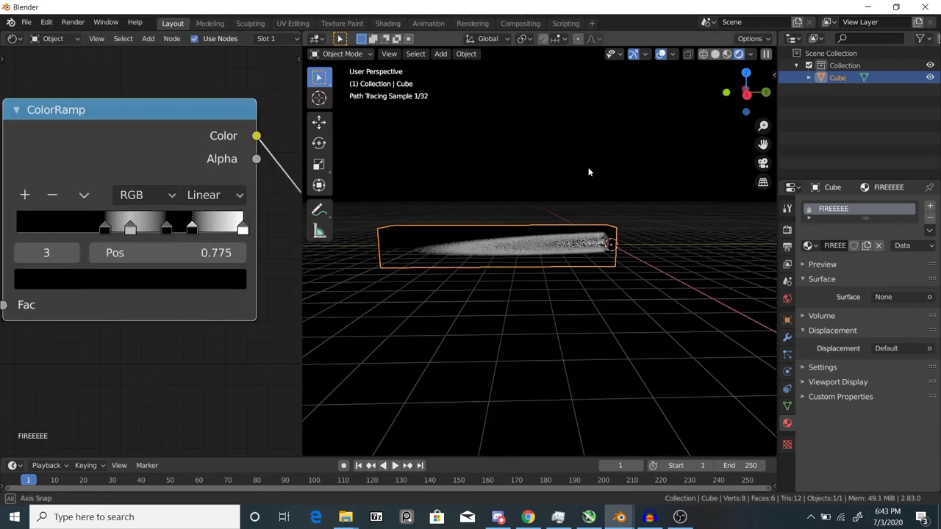
# - Insert a ColorRamp after the gradient and arrange its black, grey and white stops to shape the flame's cross-section
pyautogui.moveTo(588, 172); pyautogui.dragTo(481, 153, button='middle')
pyautogui.scroll(5, 571, 184)
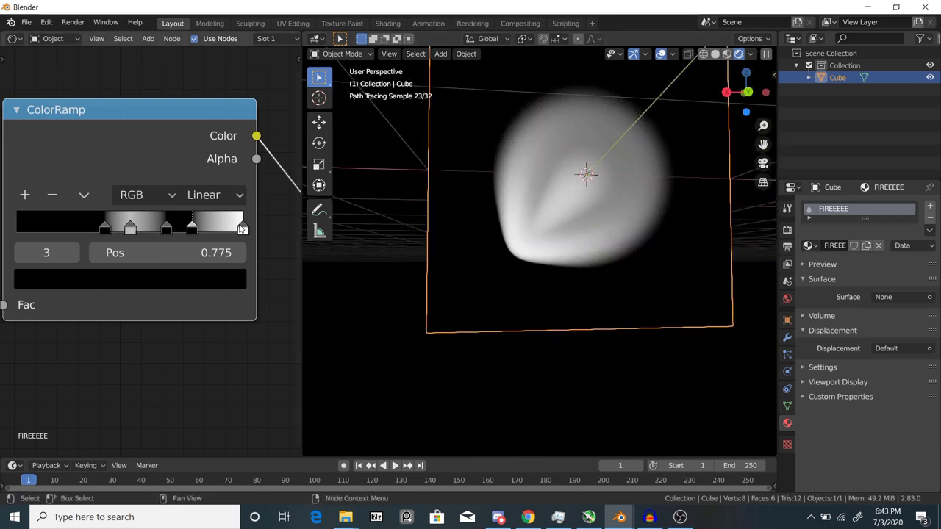
pyautogui.moveTo(239, 230); pyautogui.dragTo(164, 233)
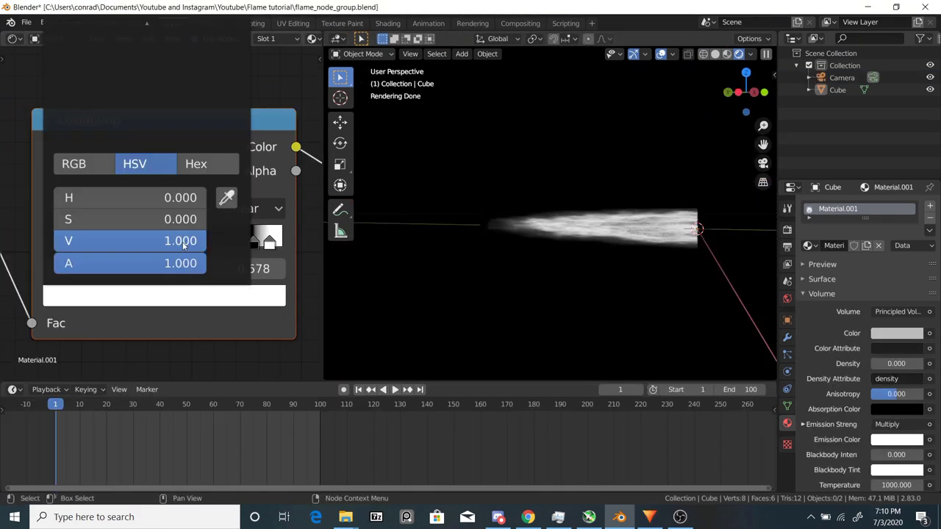
# - Set the color value of the ColorRamp's 0.578 stop to 2 and edit the value of the white 0.946 stop
pyautogui.click(183, 243)
pyautogui.write('2')
pyautogui.press('Return')
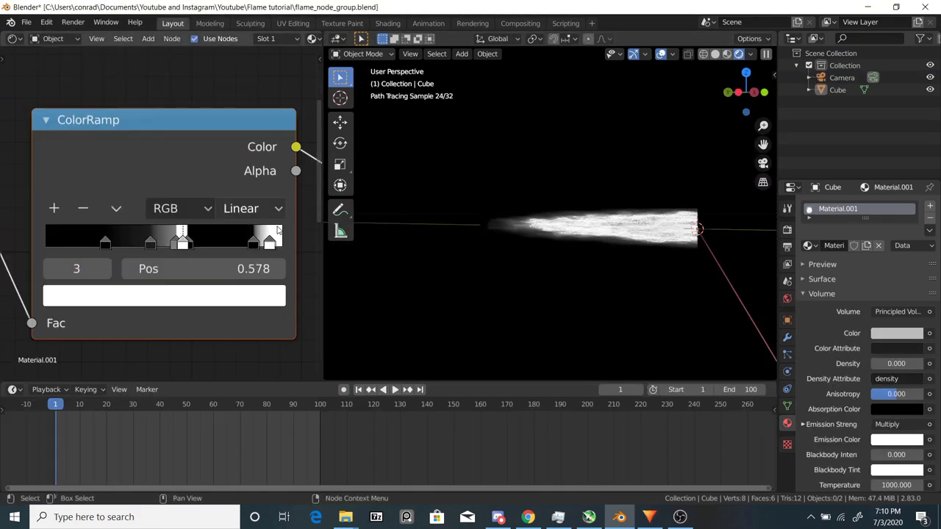
pyautogui.click(269, 239)
pyautogui.click(229, 298)
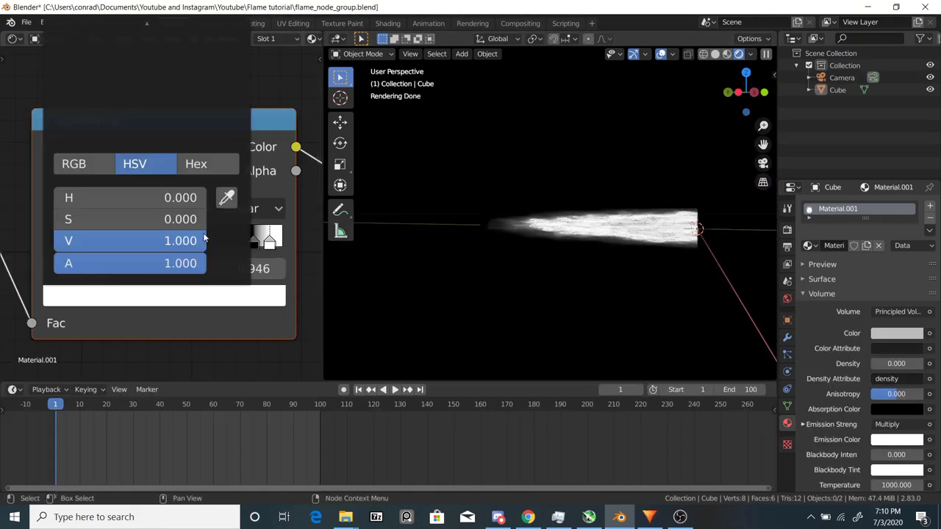
pyautogui.click(181, 241)
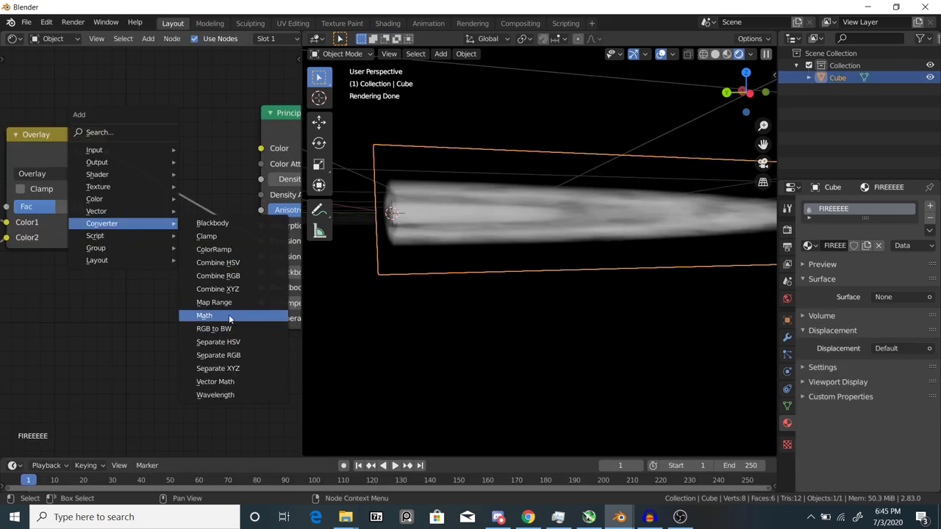
pyautogui.click(229, 318)
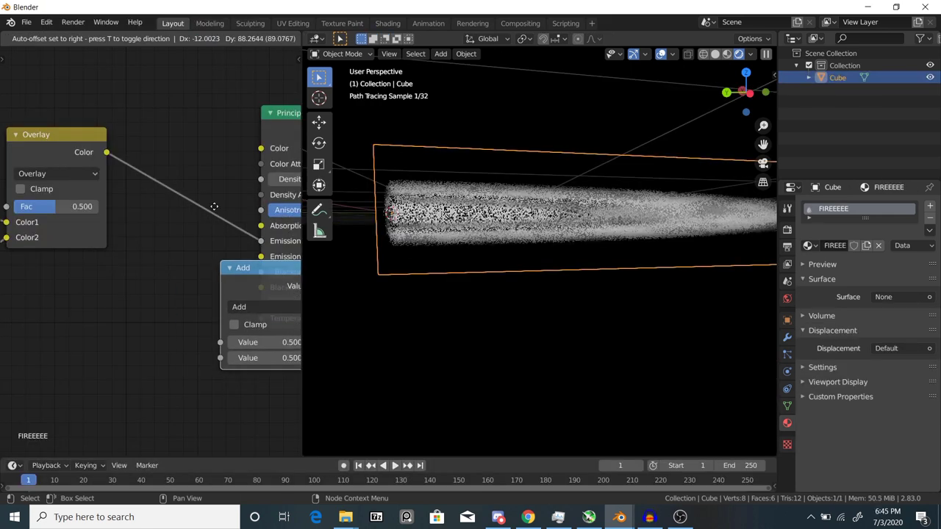
# - Insert a Math node between the Overlay node and the Principled Volume's Emission Strength
pyautogui.click(181, 209)
pyautogui.click(209, 193)
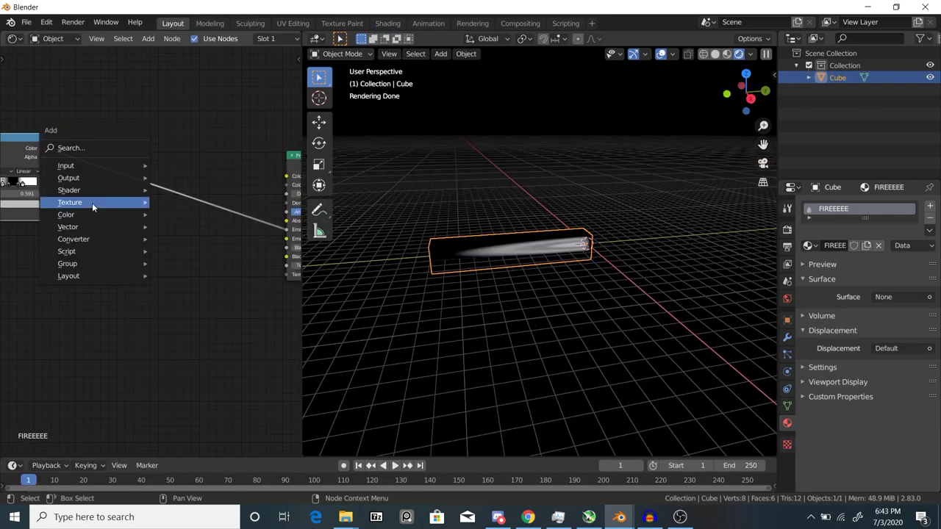
# - Add a Noise Texture below the ColorRamp, attach a Mapping setup to it, and preview it on the cube
pyautogui.moveTo(92, 203)
pyautogui.click(221, 337)
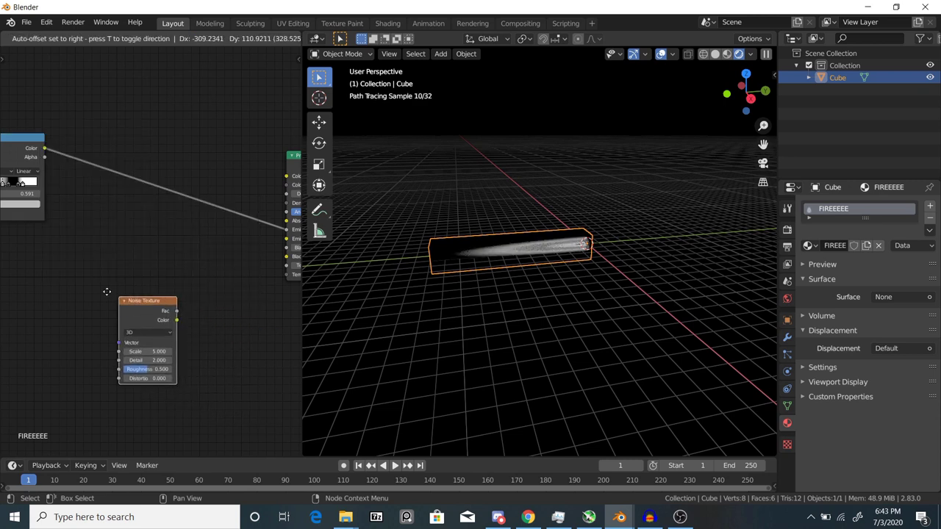
pyautogui.click(28, 277)
pyautogui.moveTo(73, 267); pyautogui.dragTo(212, 206, button='middle')
pyautogui.hotkey('ctrl', 't')
pyautogui.scroll(4, 147, 213)
pyautogui.moveTo(78, 213); pyautogui.dragTo(117, 197)
pyautogui.moveTo(297, 175); pyautogui.dragTo(175, 192, button='middle')
pyautogui.keyDown('ctrl'); pyautogui.keyDown('shift'); pyautogui.click(178, 196); pyautogui.keyUp('shift'); pyautogui.keyUp('ctrl')
# - Set the Noise Texture to 4D and its scale to 4
pyautogui.click(189, 217)
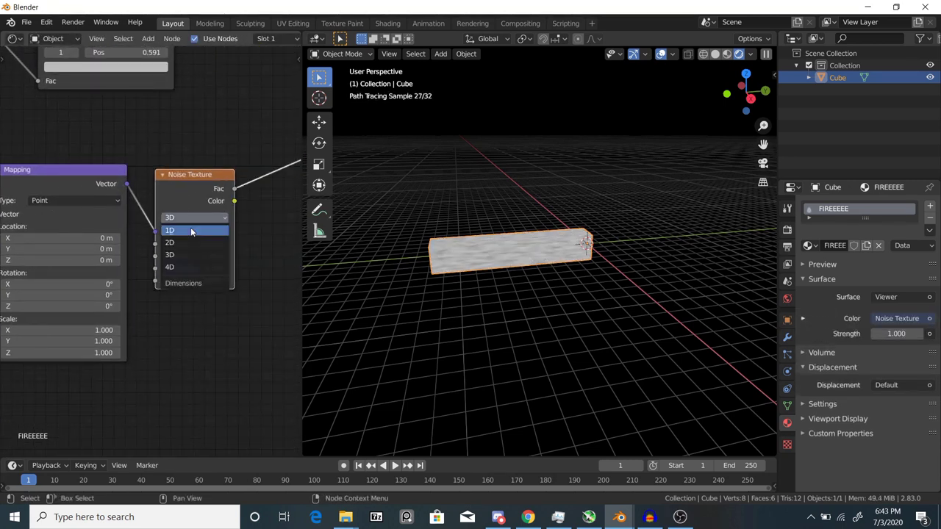
pyautogui.click(178, 268)
pyautogui.scroll(3, 141, 249)
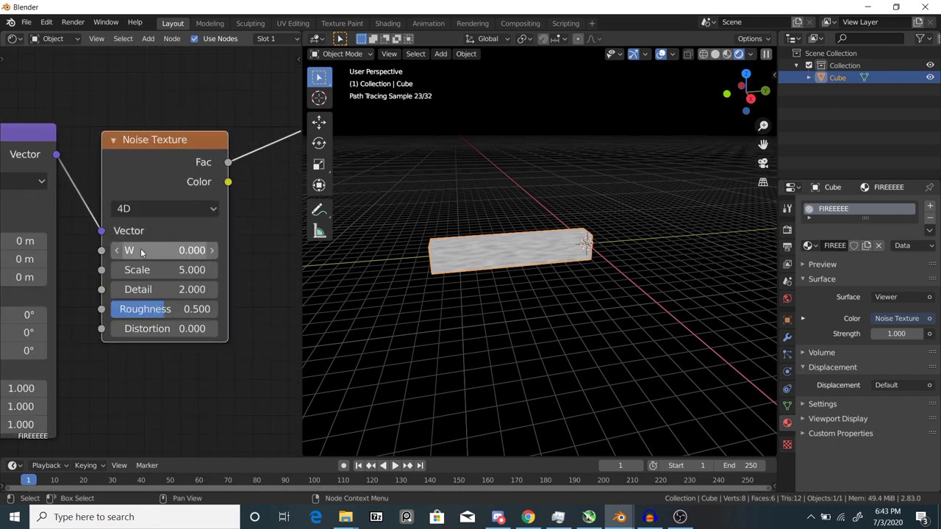
pyautogui.scroll(2, 336, 295)
pyautogui.scroll(3, 335, 295)
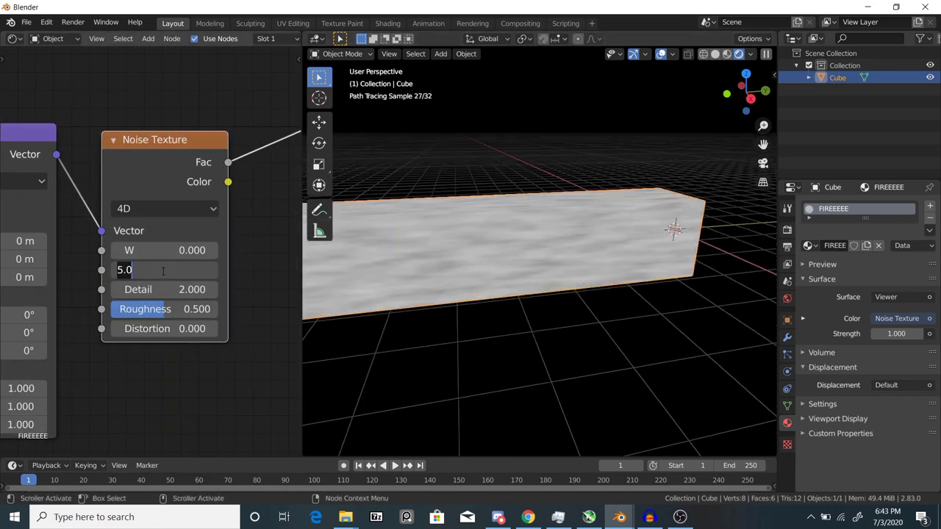
pyautogui.click(163, 272)
pyautogui.write('4')
pyautogui.press('Return')
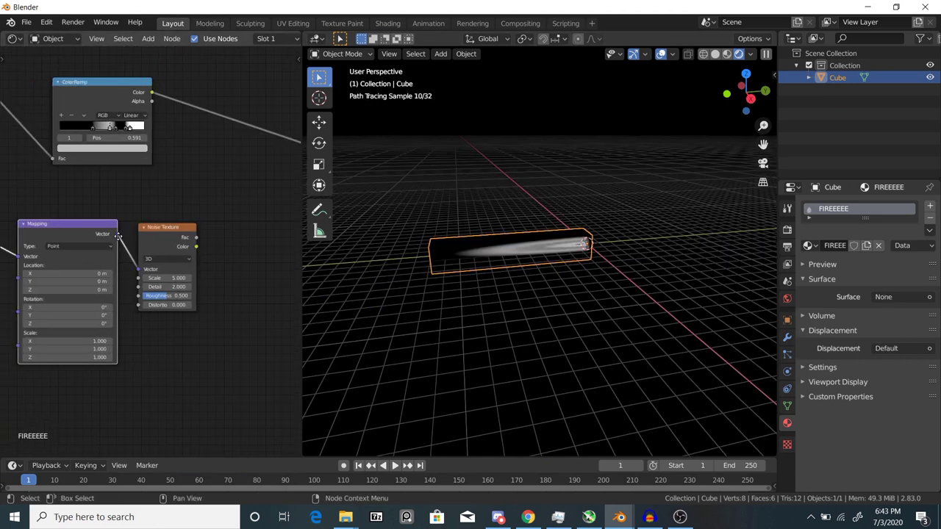
pyautogui.scroll(3, 126, 220)
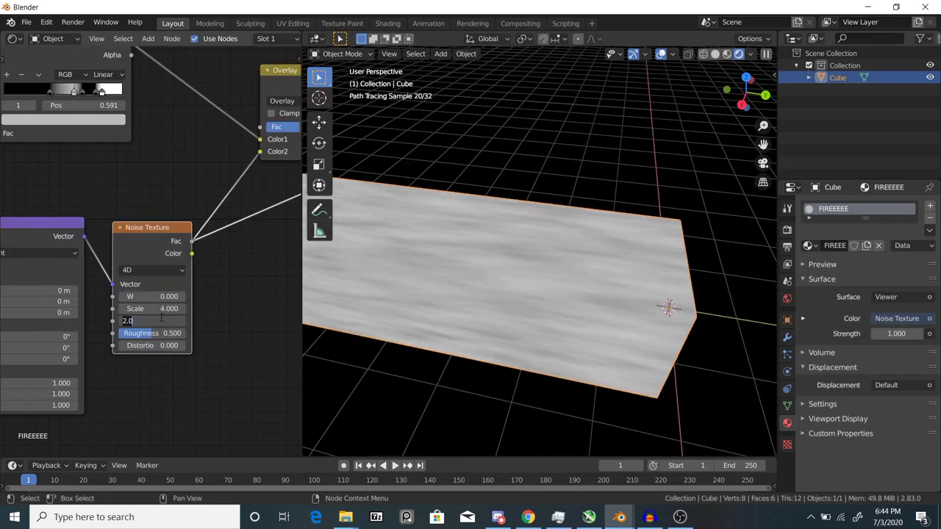
# - Insert a MixRGB node on the ColorRamp's color output and set its blending mode to Overlay
pyautogui.scroll(-2, 176, 261)
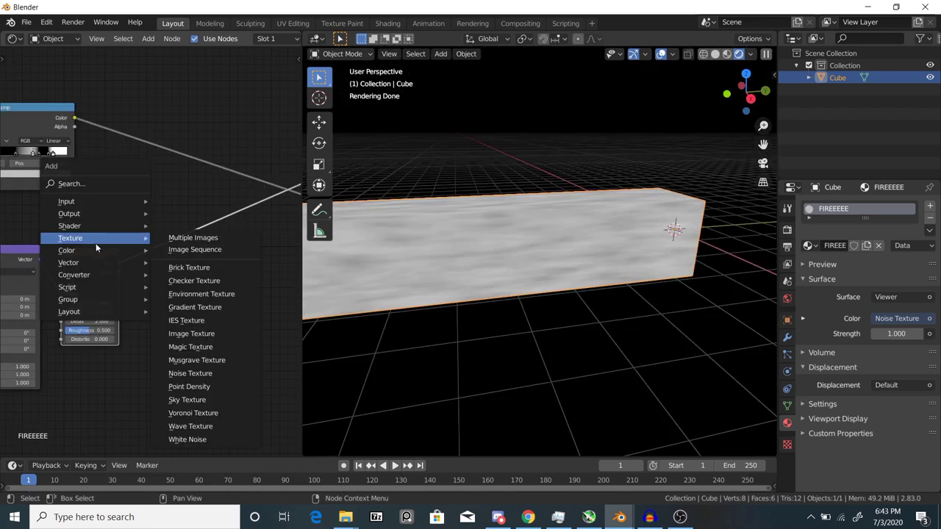
pyautogui.moveTo(91, 253)
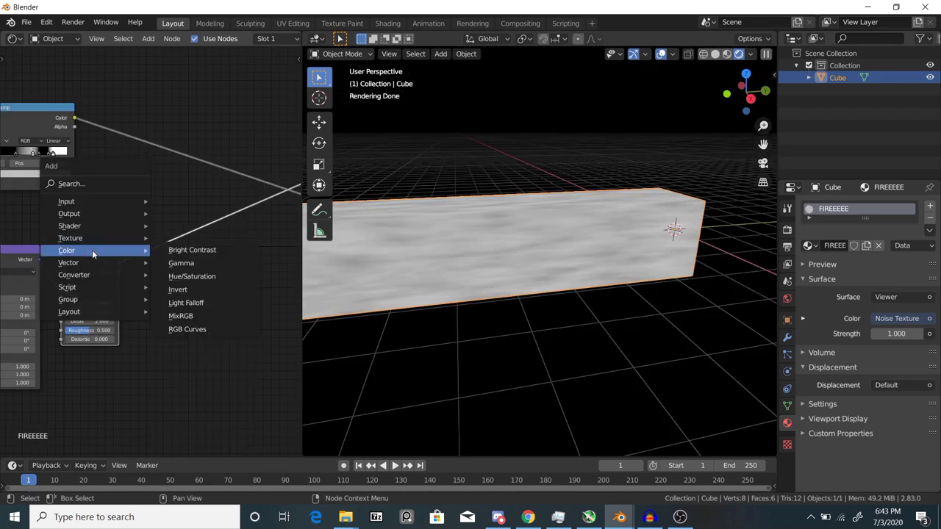
pyautogui.click(182, 315)
pyautogui.click(161, 165)
pyautogui.scroll(3, 161, 165)
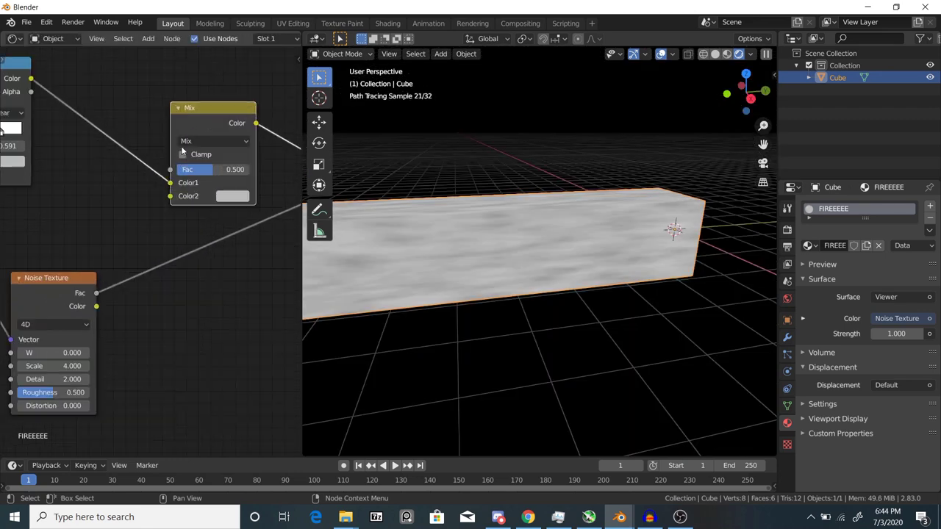
pyautogui.click(184, 141)
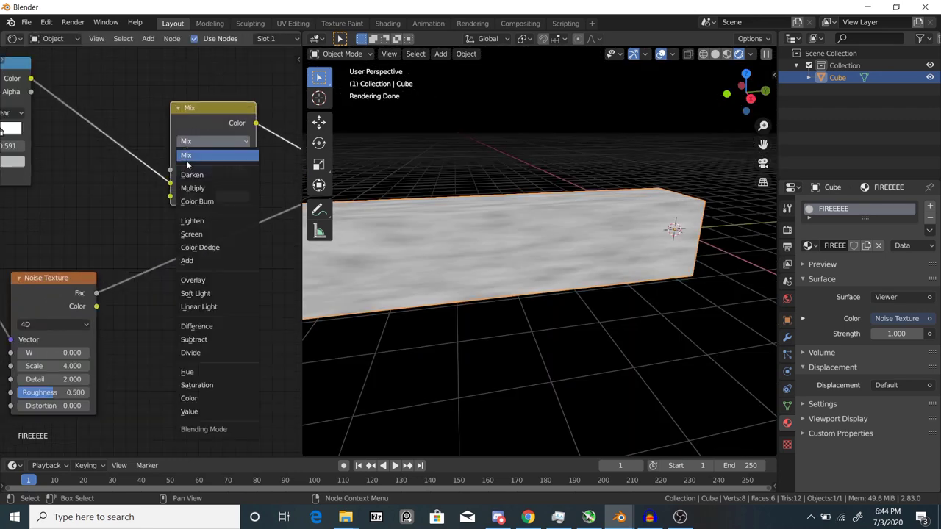
pyautogui.click(194, 282)
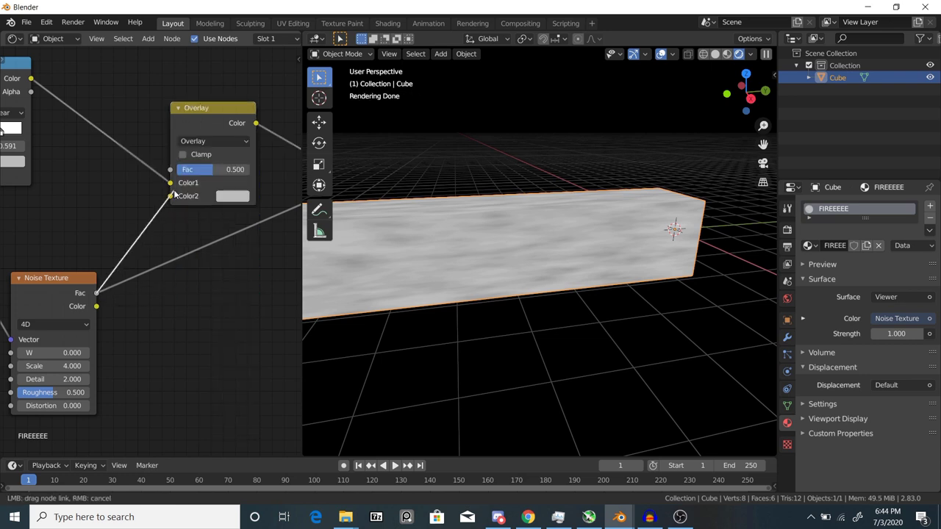
# - Connect the lower Noise Texture's factor output to the Overlay node's second color input
pyautogui.moveTo(174, 190); pyautogui.dragTo(202, 172)
pyautogui.scroll(-4, 110, 272)
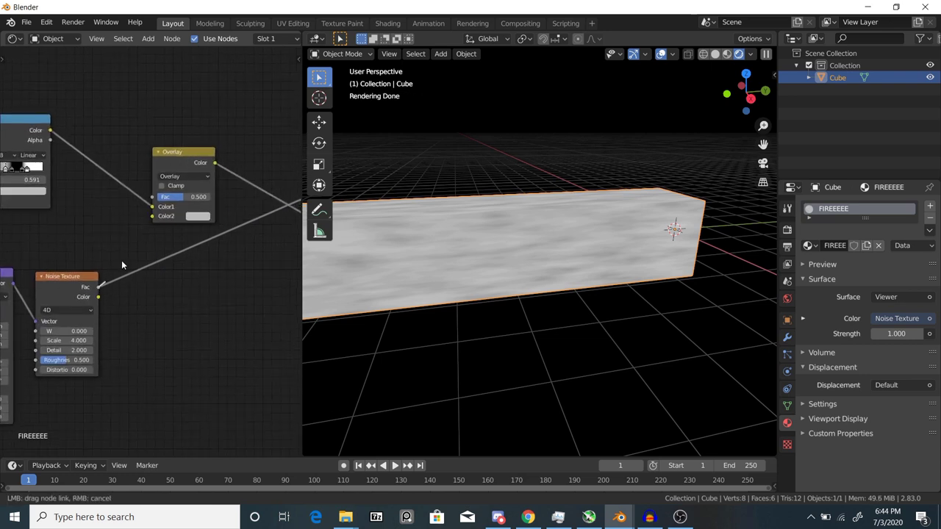
pyautogui.moveTo(153, 219); pyautogui.dragTo(152, 217)
pyautogui.keyDown('ctrl'); pyautogui.keyDown('shift'); pyautogui.click(190, 153); pyautogui.keyUp('shift'); pyautogui.keyUp('ctrl')
pyautogui.moveTo(202, 187); pyautogui.dragTo(95, 221, button='middle')
pyautogui.scroll(-3, 184, 219)
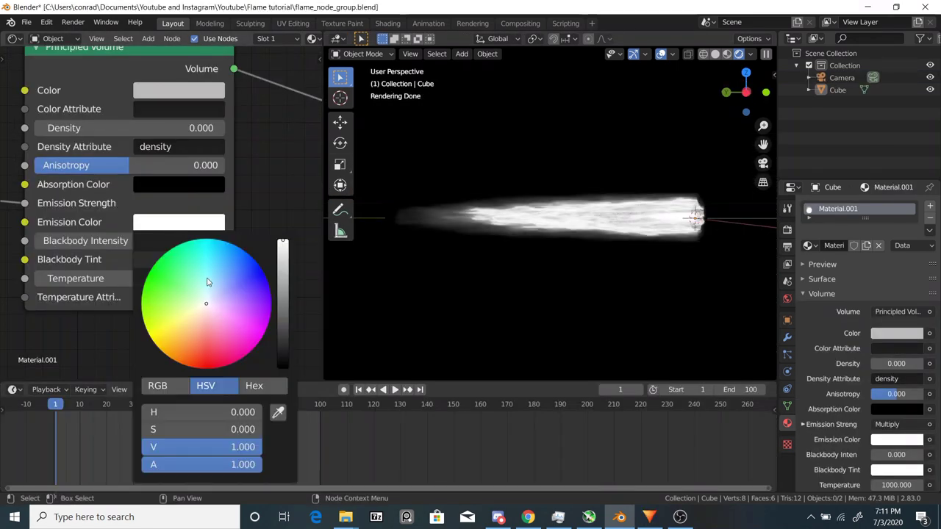
# - Try out different emission colors on the Principled Volume and inspect the flame in the viewport
pyautogui.moveTo(209, 283)
pyautogui.mouseDown()
pyautogui.moveTo(229, 243)
pyautogui.moveTo(254, 258)
pyautogui.moveTo(227, 362)
pyautogui.moveTo(170, 354)
pyautogui.moveTo(155, 338)
pyautogui.moveTo(145, 278)
pyautogui.moveTo(216, 240)
pyautogui.moveTo(259, 339)
pyautogui.moveTo(245, 357)
pyautogui.moveTo(167, 312)
pyautogui.moveTo(185, 321)
pyautogui.mouseUp()
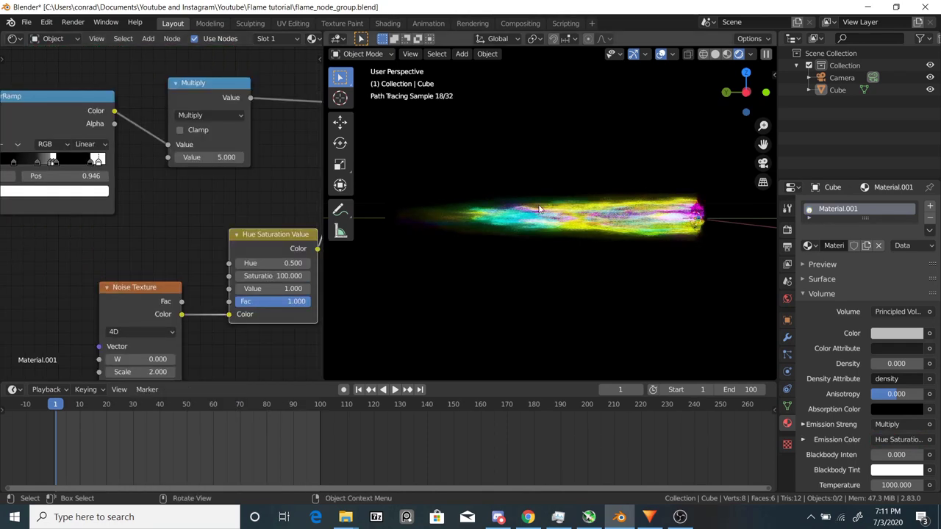
pyautogui.moveTo(544, 210); pyautogui.dragTo(507, 252, button='middle')
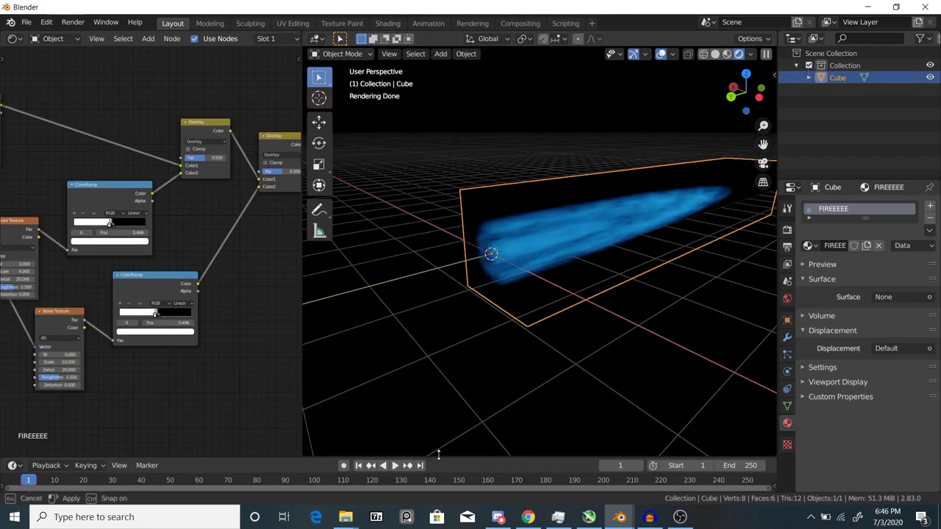
# - Enlarge the timeline and insert a frame 1 keyframe on the W value of the Noise Texture with scale 4
pyautogui.moveTo(439, 450); pyautogui.dragTo(439, 415)
pyautogui.moveTo(40, 321); pyautogui.dragTo(145, 262, button='middle')
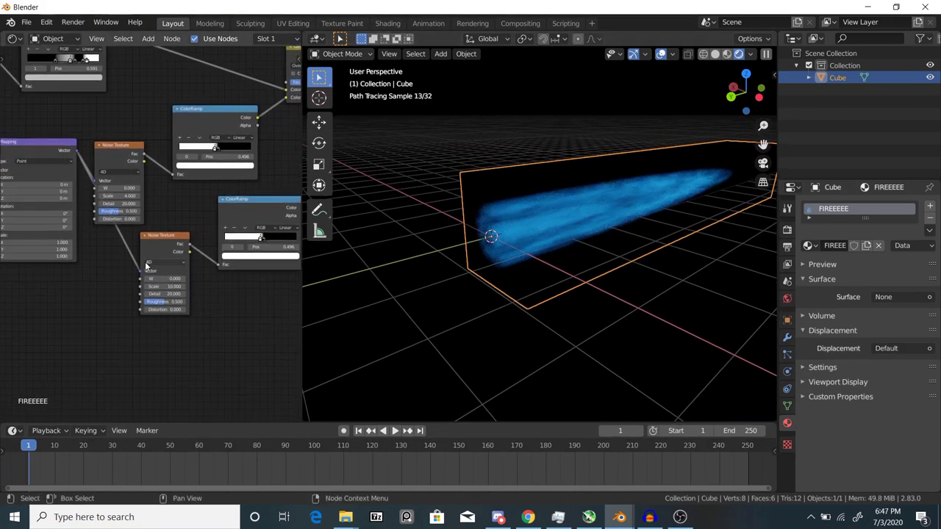
pyautogui.scroll(3, 146, 263)
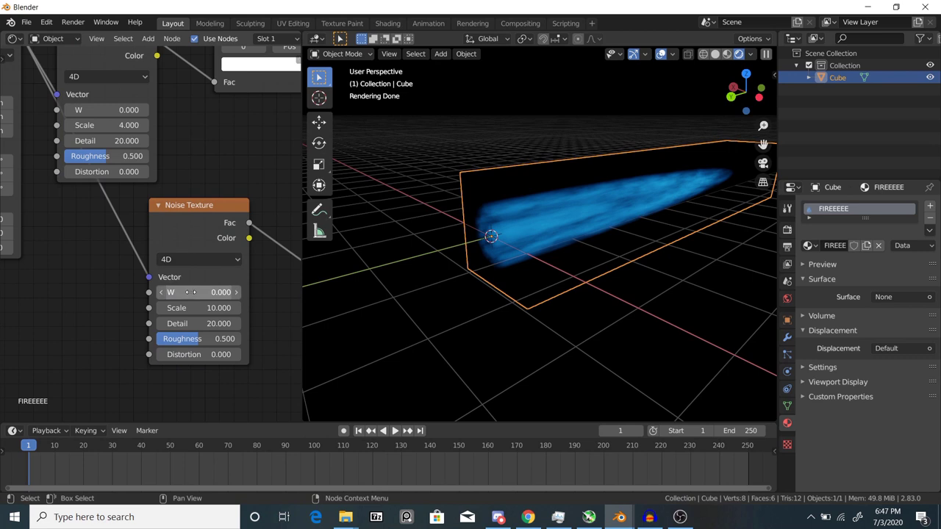
pyautogui.moveTo(109, 109); pyautogui.dragTo(134, 201, button='middle')
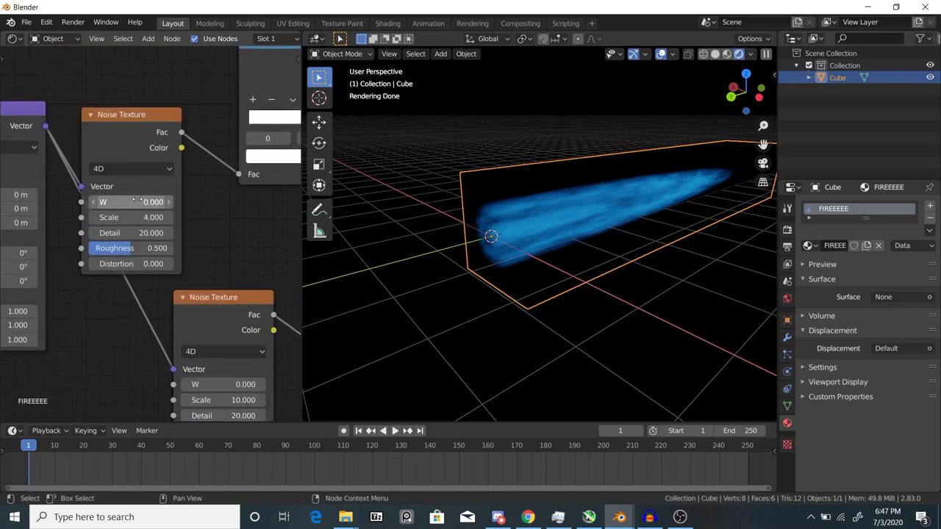
pyautogui.press('i')
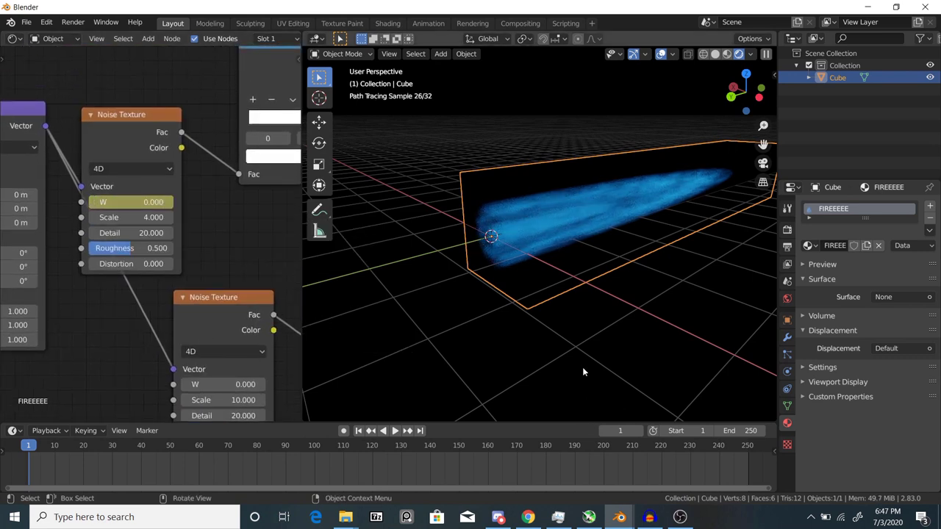
# - Keyframe the same Noise Texture's W value at 20 on frame 250 and open the keyframe handle type options
pyautogui.hotkey('shift', 'Right')
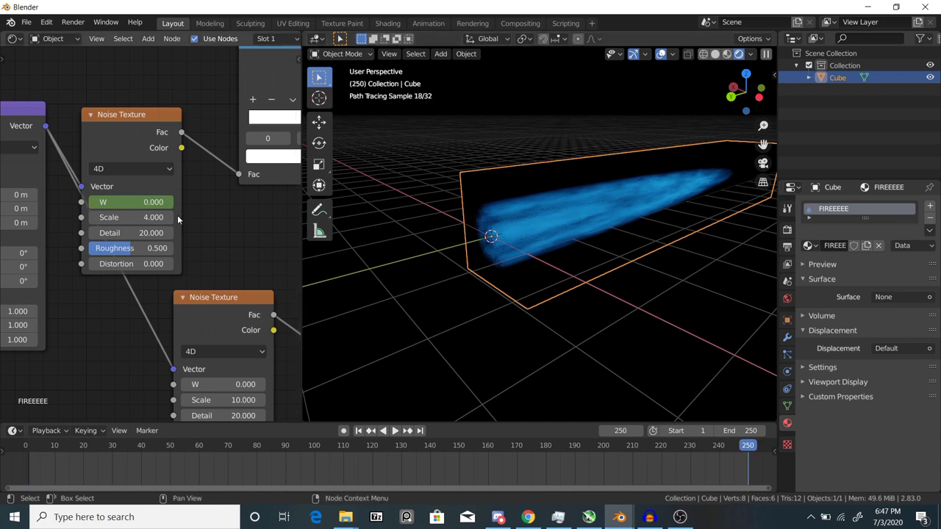
pyautogui.moveTo(131, 202); pyautogui.dragTo(279, 202)
pyautogui.moveTo(173, 201); pyautogui.dragTo(178, 201)
pyautogui.write('20')
pyautogui.press('Return')
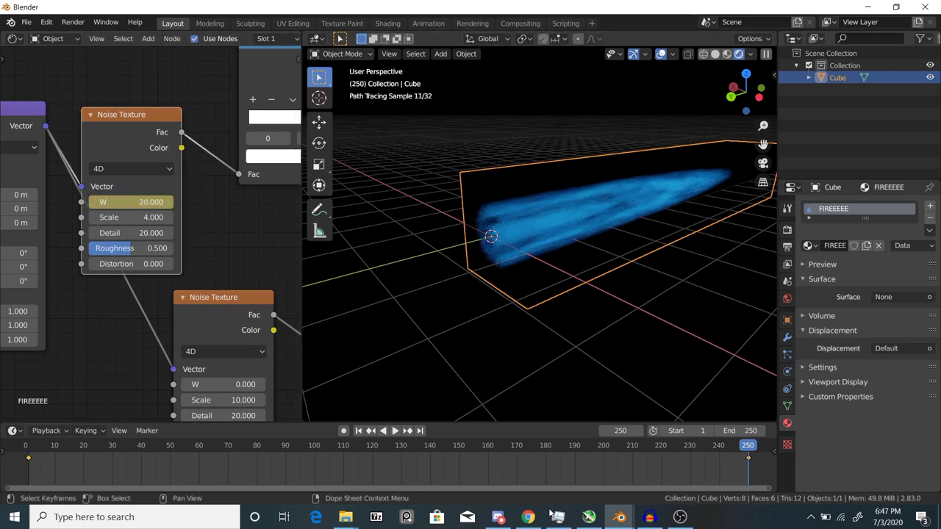
pyautogui.press('v')
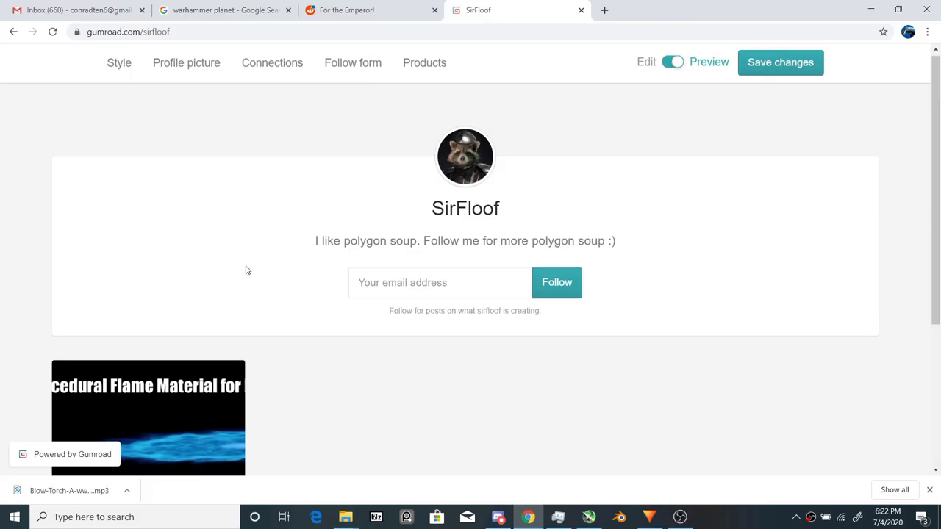
# - Open the Procedural Flame Material product on the Gumroad profile in the browser and look over its details
pyautogui.scroll(-3, 246, 269)
pyautogui.click(227, 265)
pyautogui.scroll(-3, 415, 302)
pyautogui.scroll(3, 420, 312)
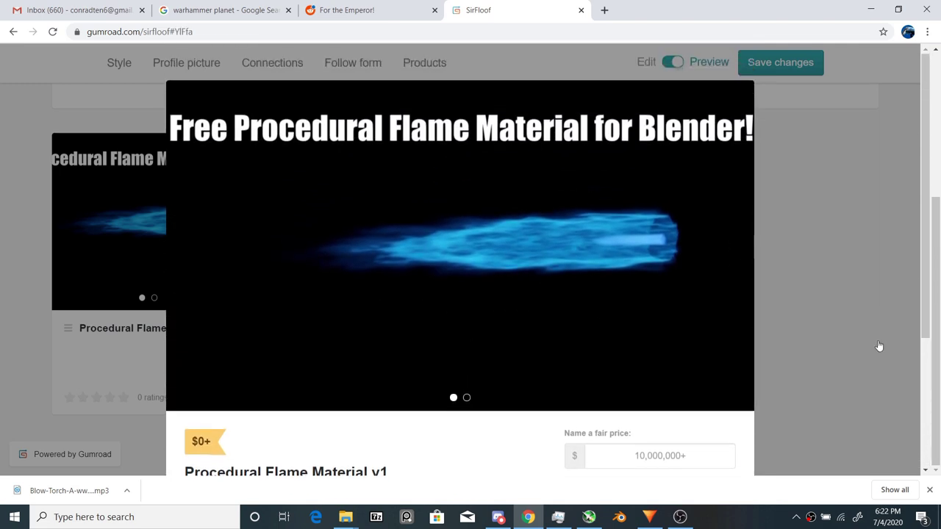